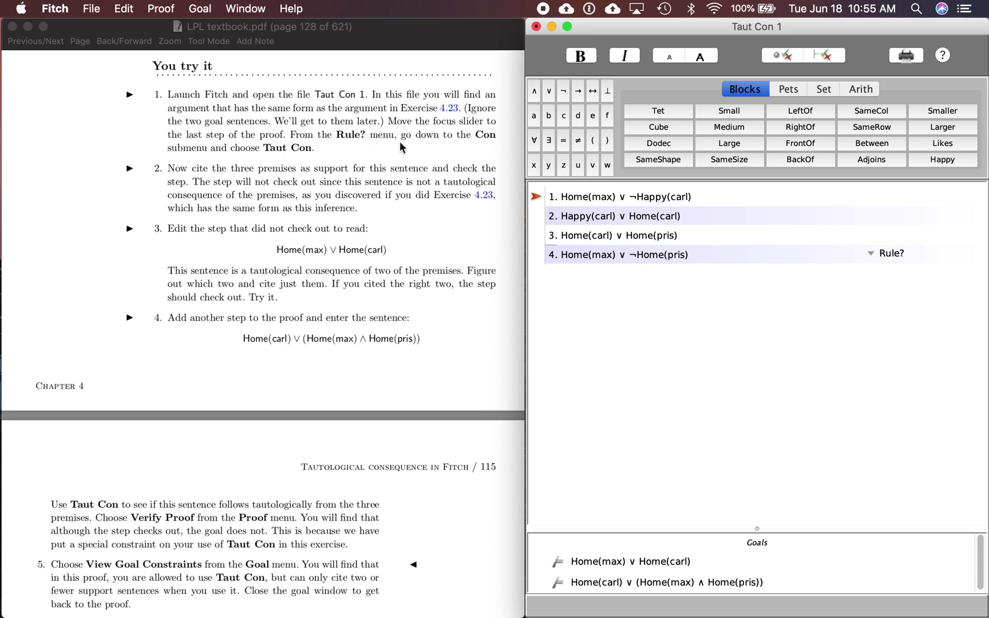
Move the focus slider down past premises 1–3 toward step 4, Home(max) ∨ ¬Home(pris).
{"action": "key", "text": "Down"}
{"action": "key", "text": "Down"}
{"action": "key", "text": "Down"}
Justify step 4 with Taut Con citing premises 1, 2 and 3, then check it; it fails.
{"action": "left_click", "coordinate": [872, 255]}
{"action": "mouse_move", "coordinate": [893, 310]}
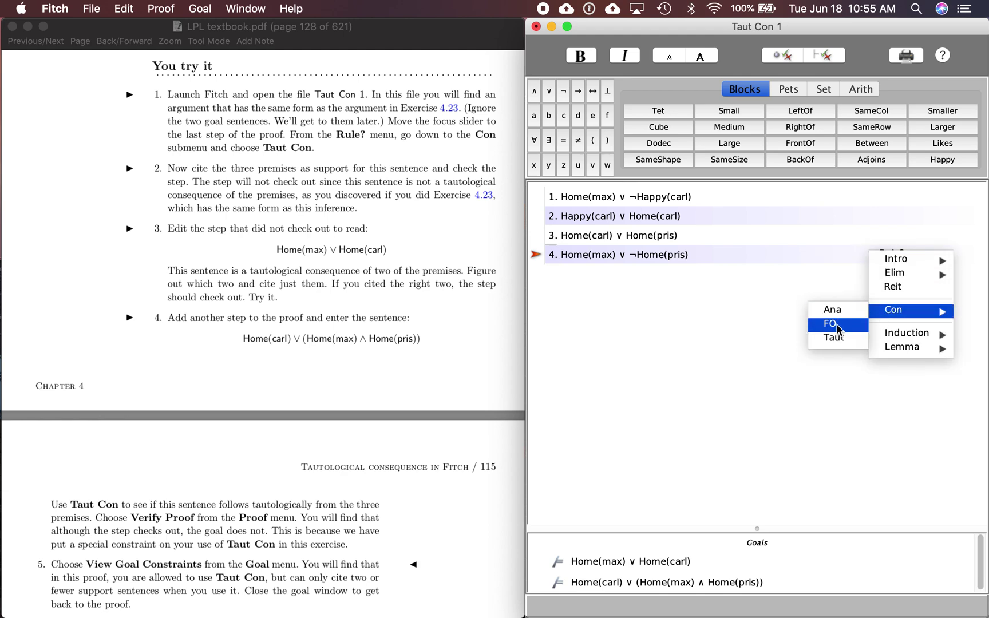
{"action": "left_click", "coordinate": [839, 339]}
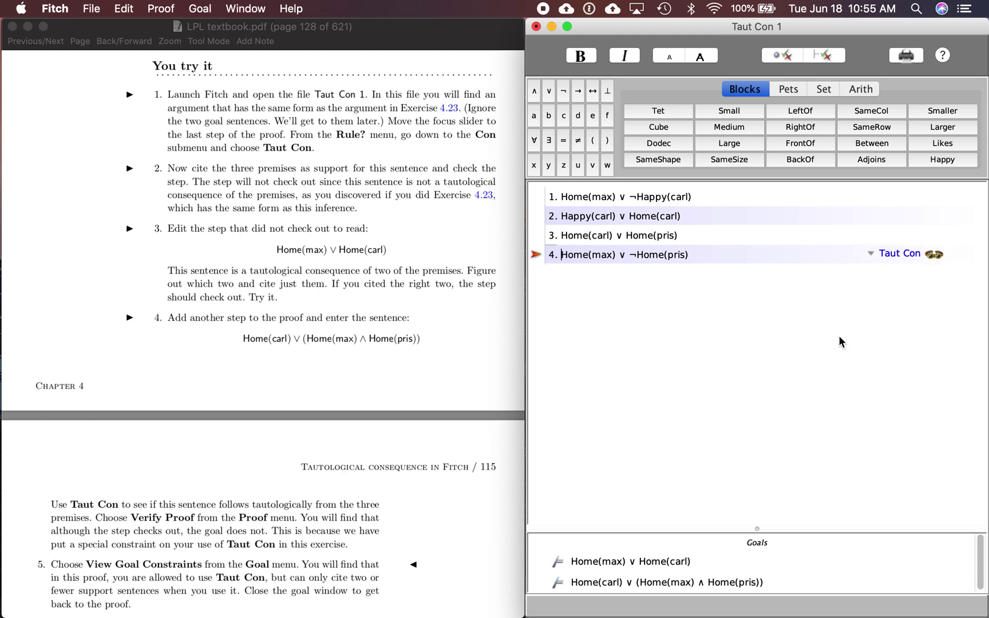
{"action": "scroll", "coordinate": [348, 320], "scroll_direction": "down", "scroll_amount": 5}
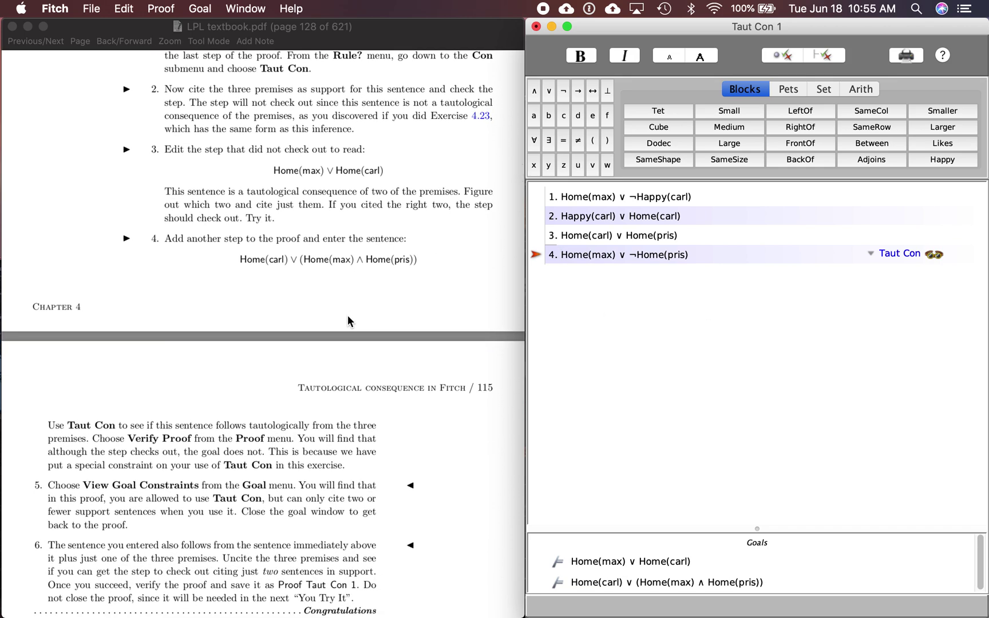
{"action": "left_click", "coordinate": [590, 194]}
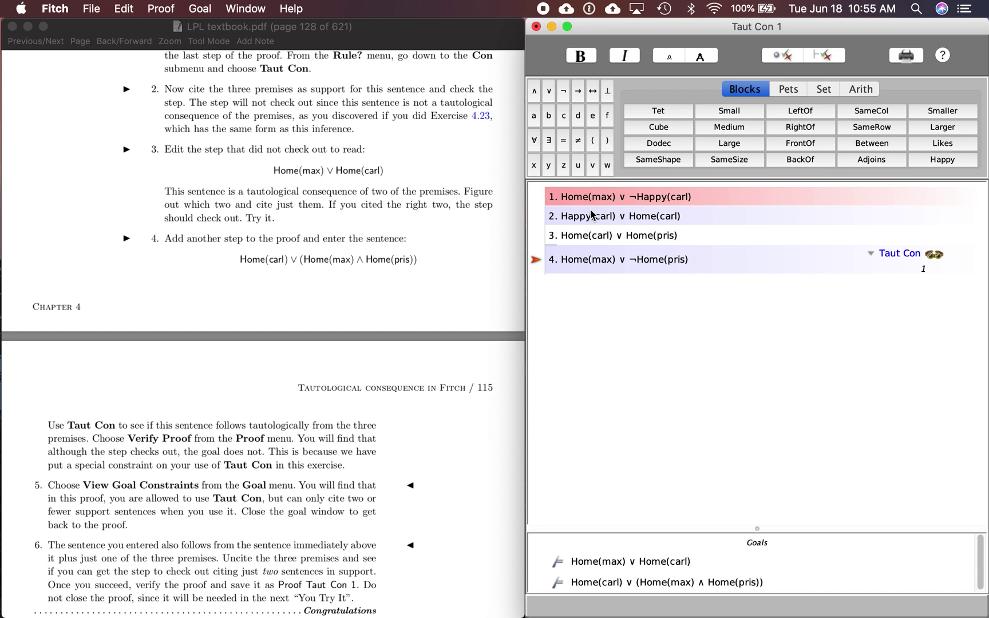
{"action": "left_click", "coordinate": [590, 213]}
{"action": "left_click", "coordinate": [591, 232]}
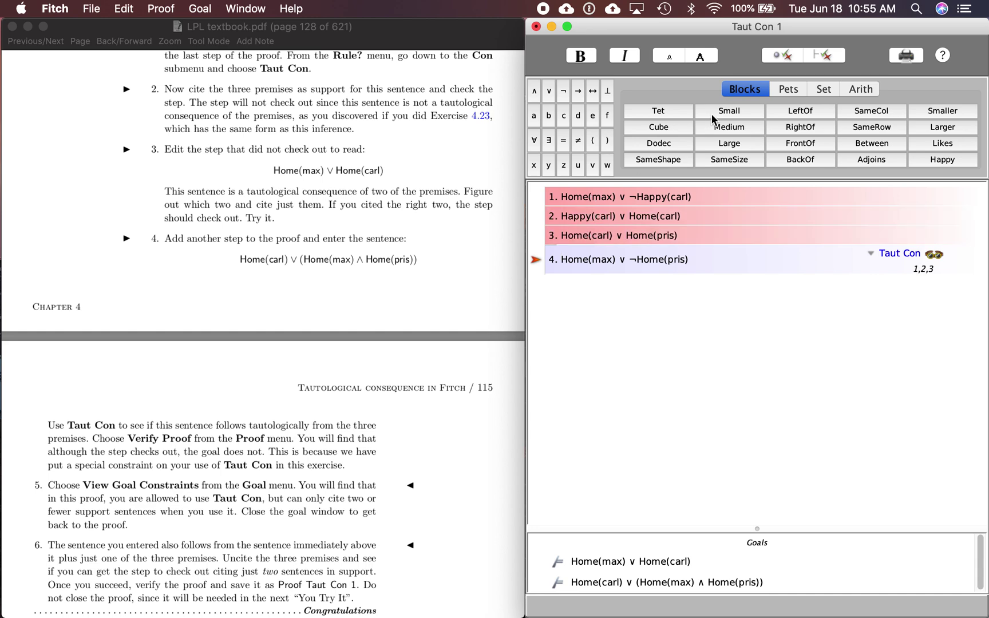
{"action": "left_click", "coordinate": [774, 57]}
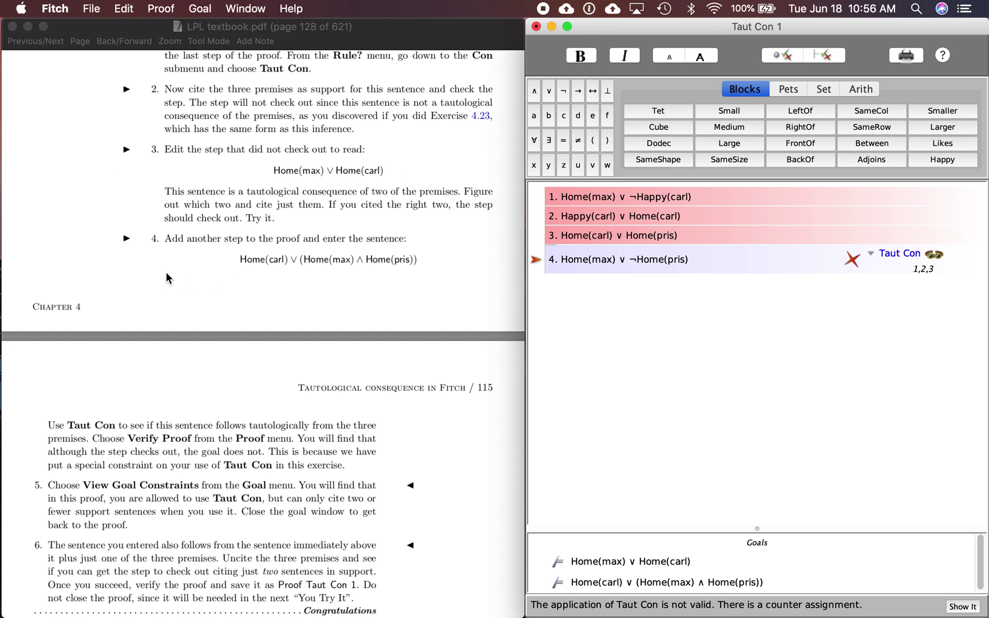
{"action": "scroll", "coordinate": [107, 263], "scroll_direction": "down", "scroll_amount": 3}
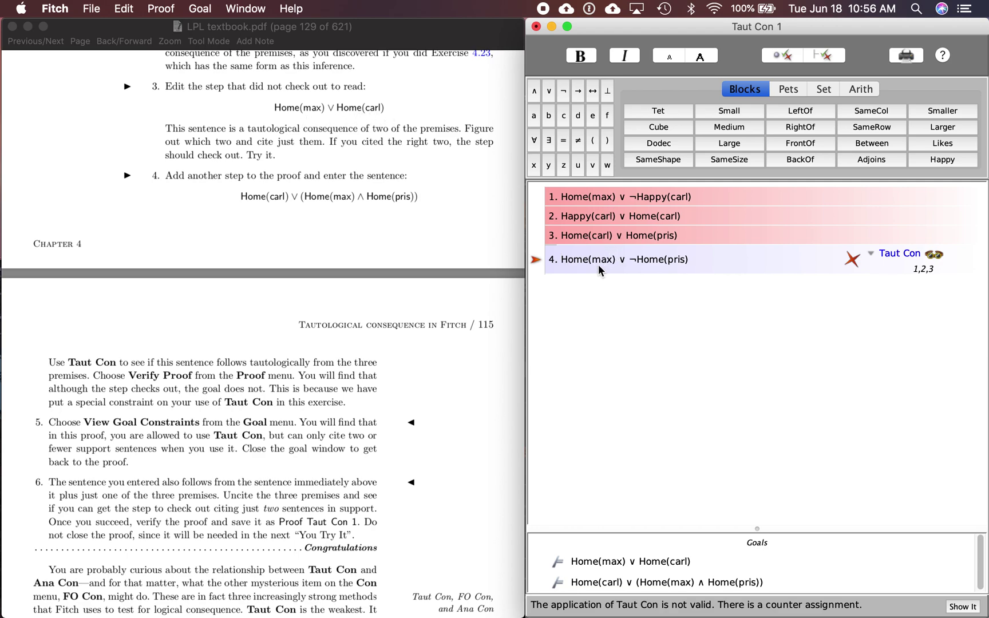
Rewrite step 4 as Home(max) ∨ Home(carl) by removing the negation and replacing pris with carl.
{"action": "left_click", "coordinate": [637, 260]}
{"action": "key", "text": "BackSpace"}
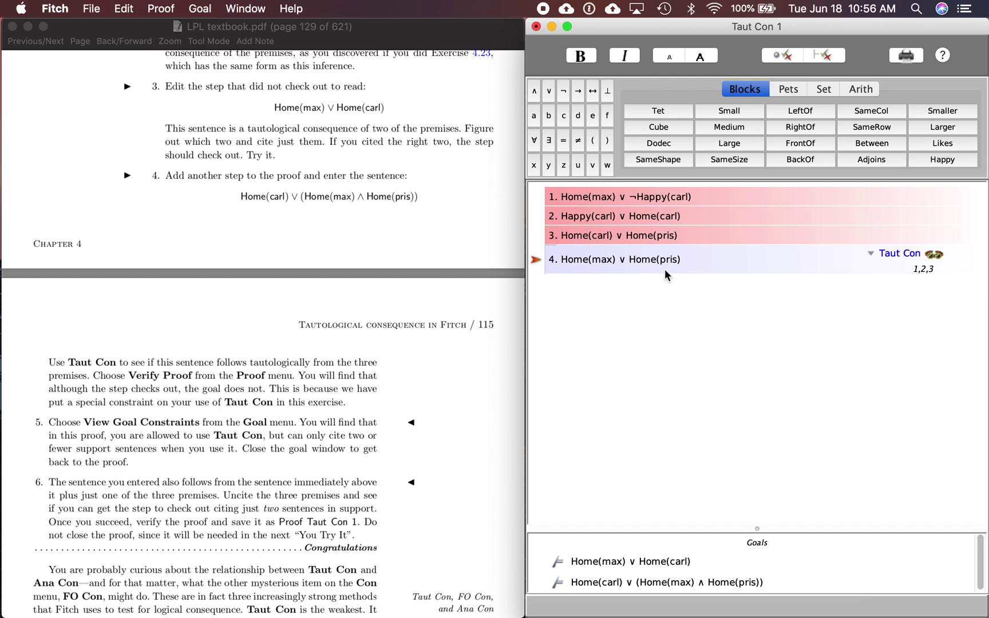
{"action": "double_click", "coordinate": [666, 260]}
{"action": "type", "text": "carl"}
Change step 4's citations to premises 1 and 2 only and check that it passes.
{"action": "left_click", "coordinate": [699, 230]}
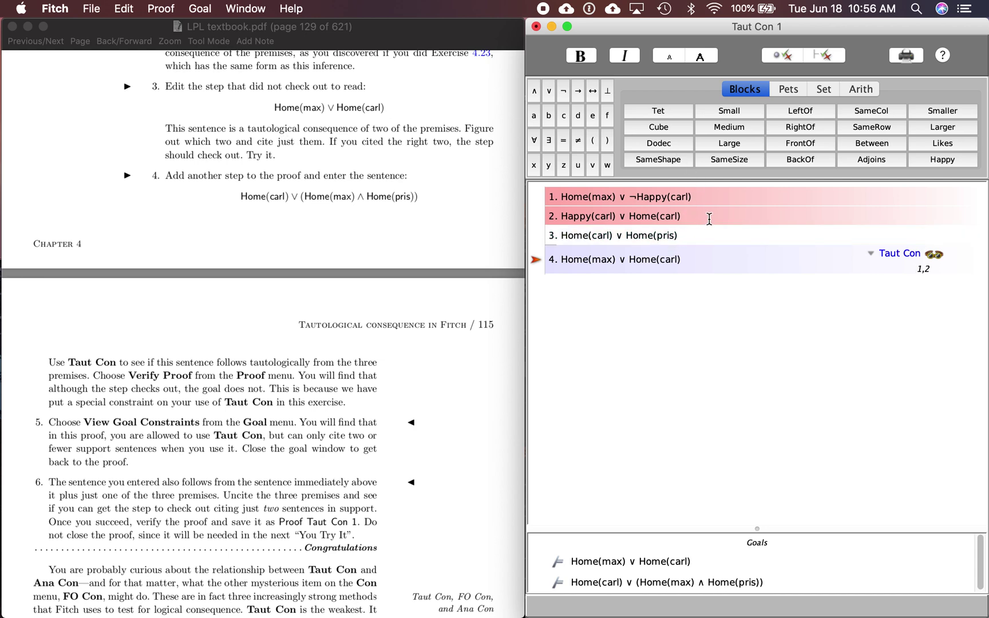
{"action": "left_click", "coordinate": [709, 220]}
{"action": "left_click", "coordinate": [721, 193]}
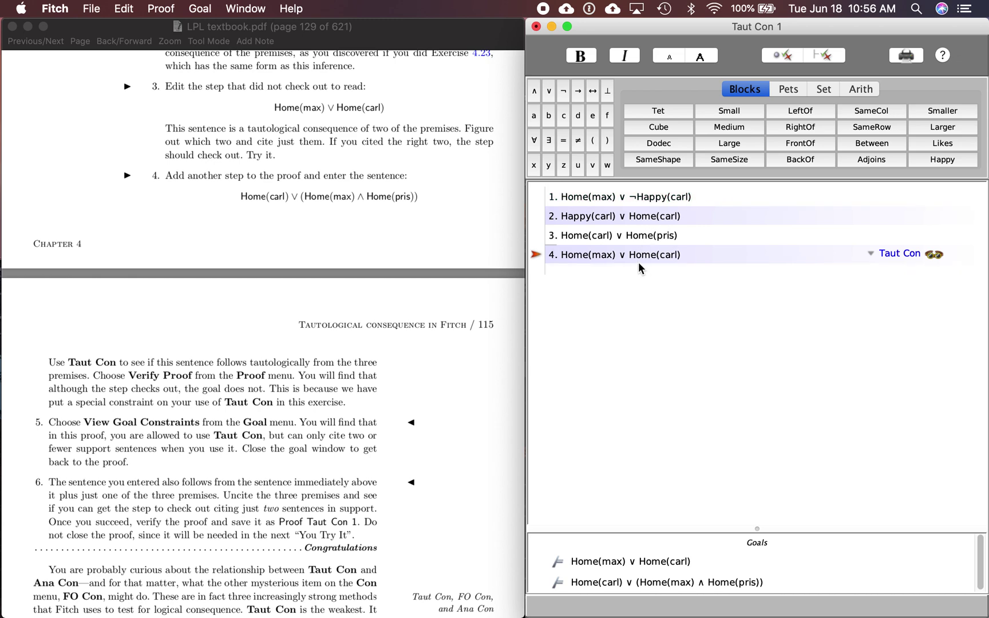
{"action": "left_click", "coordinate": [590, 195]}
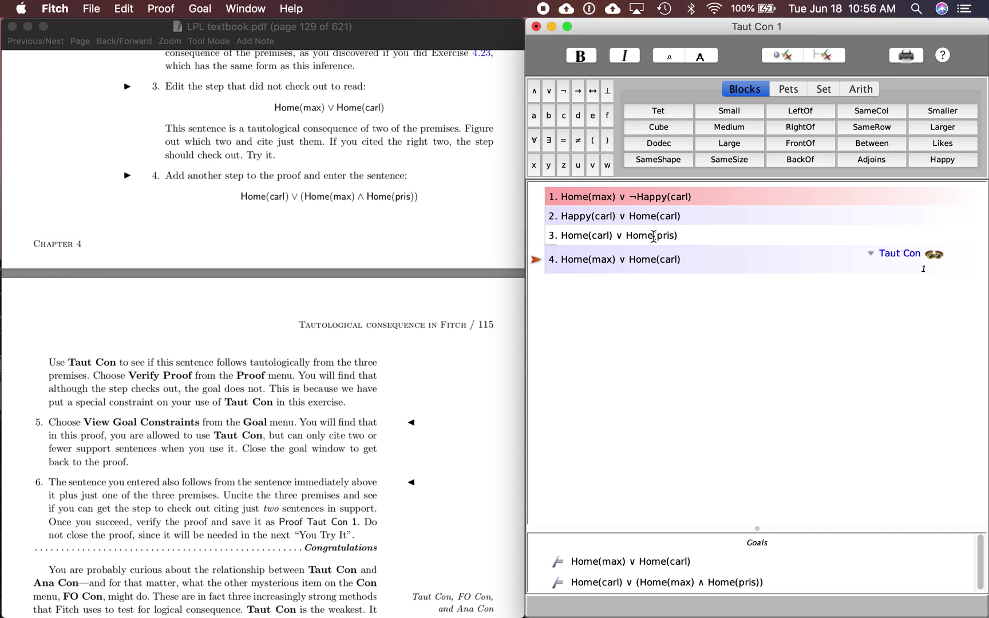
{"action": "left_click", "coordinate": [566, 216]}
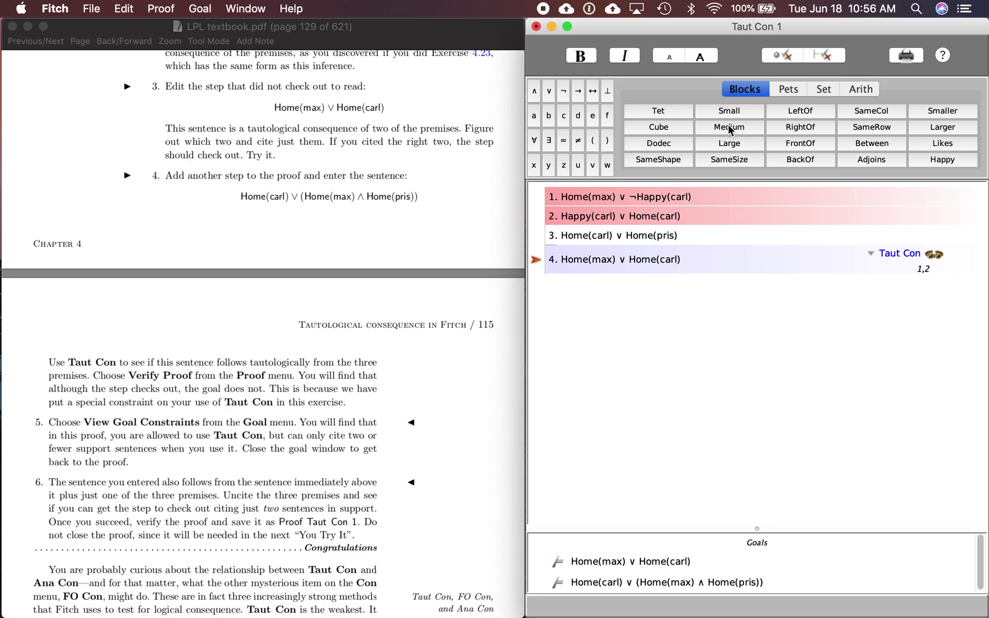
{"action": "left_click", "coordinate": [779, 55]}
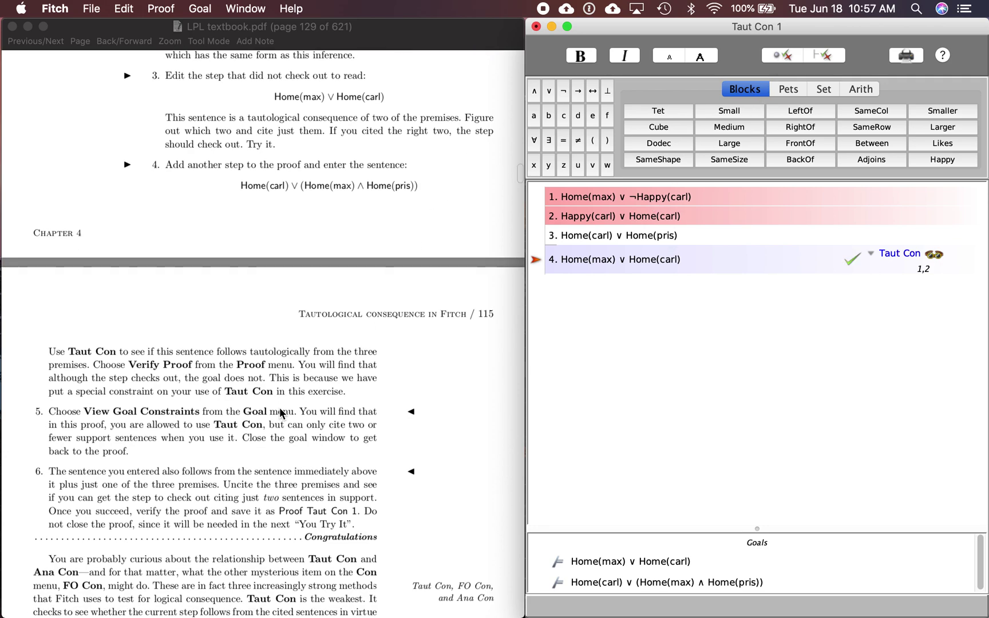
{"action": "scroll", "coordinate": [279, 407], "scroll_direction": "down", "scroll_amount": 3}
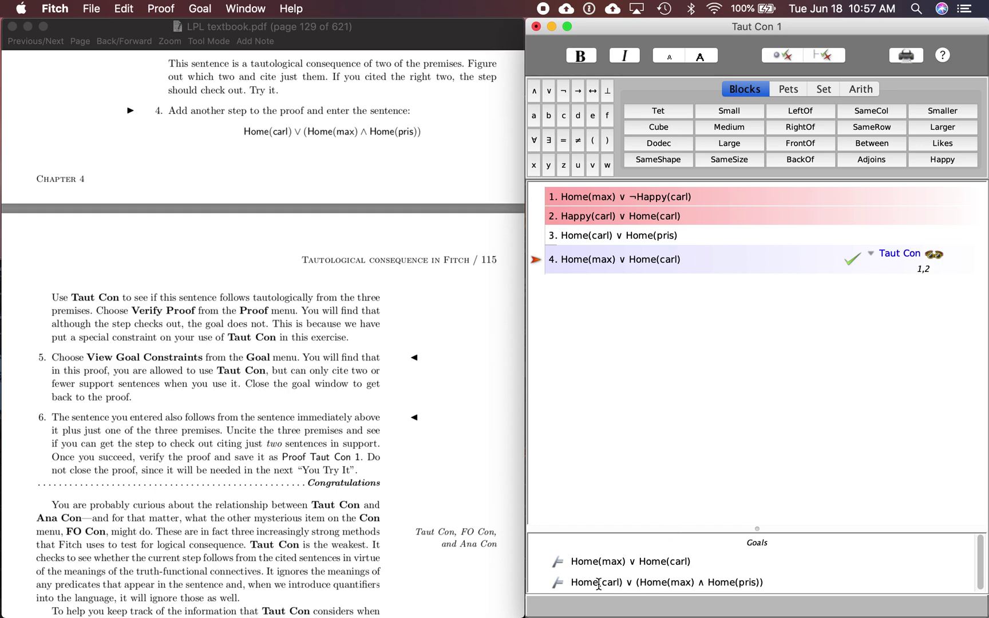
Copy the second goal, Home(carl) ∨ (Home(max) ∧ Home(pris)), into a new step 5 after step 4.
{"action": "left_click", "coordinate": [765, 582]}
{"action": "left_click_drag", "start_coordinate": [764, 582], "coordinate": [567, 578]}
{"action": "key", "text": "super+c"}
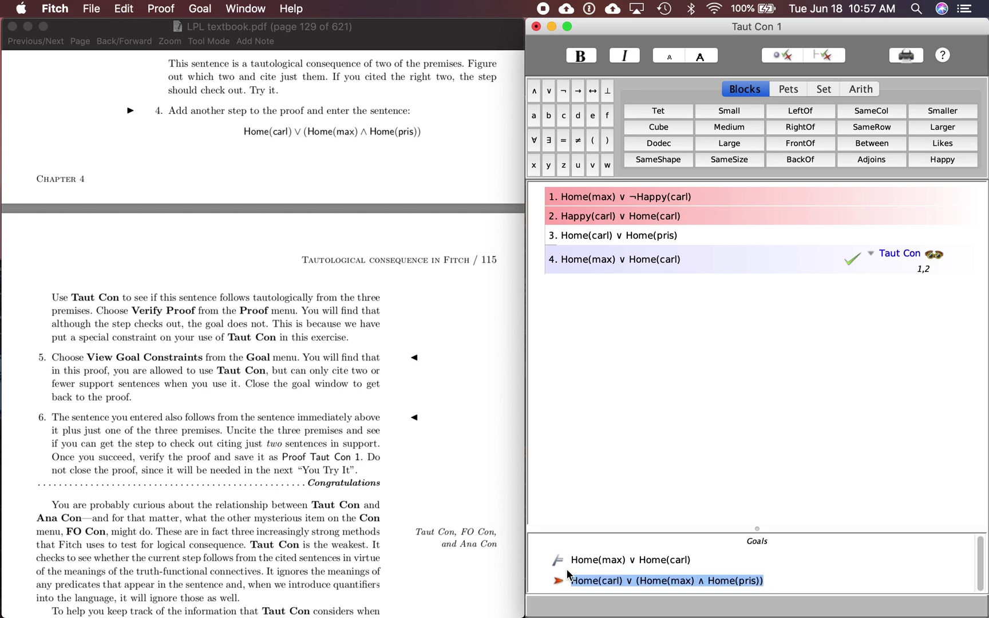
{"action": "left_click", "coordinate": [588, 266]}
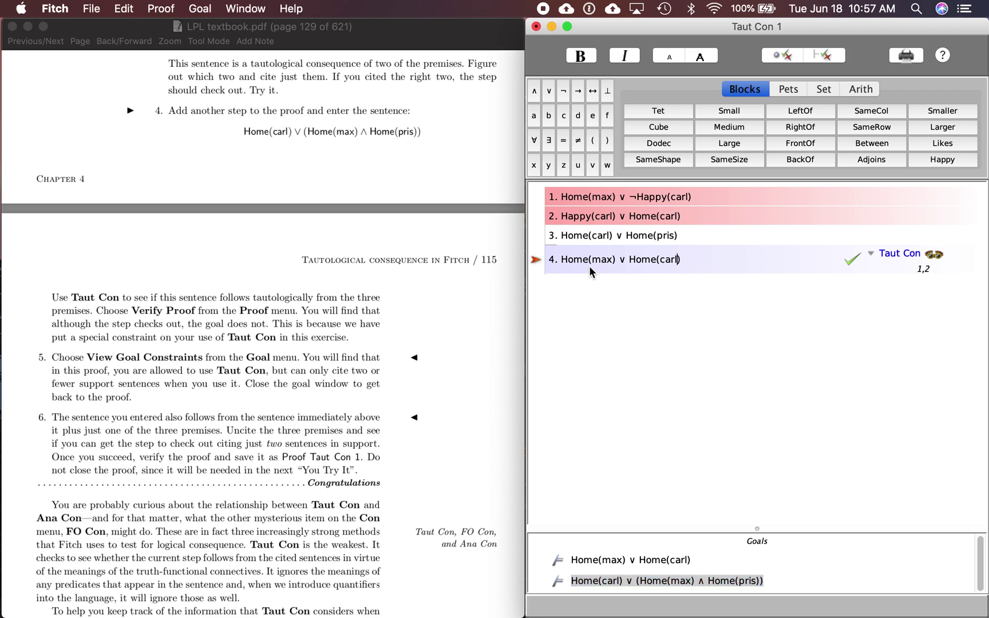
{"action": "key", "text": "super+e"}
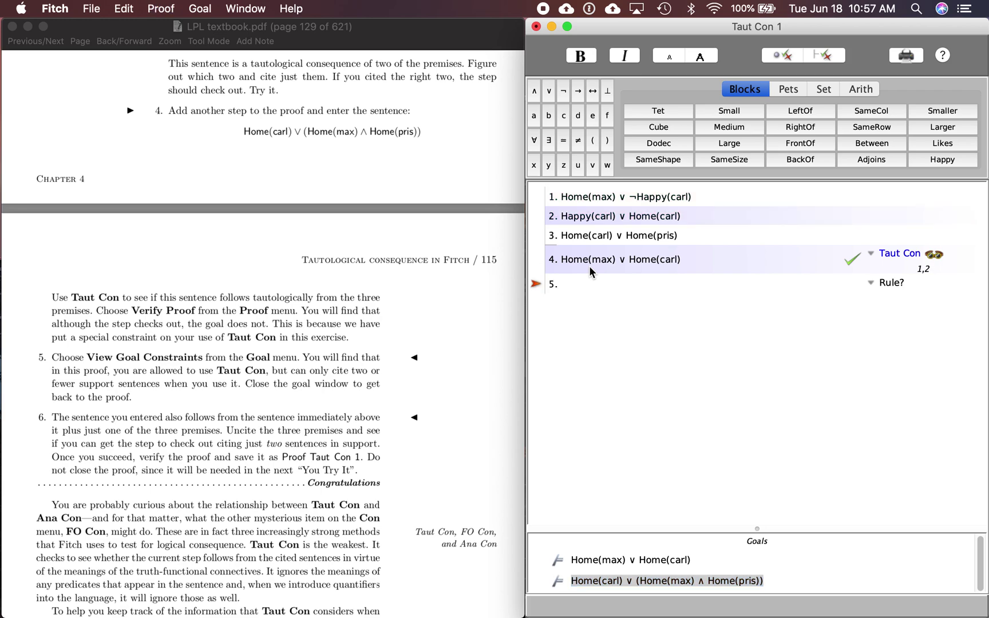
{"action": "key", "text": "super+v"}
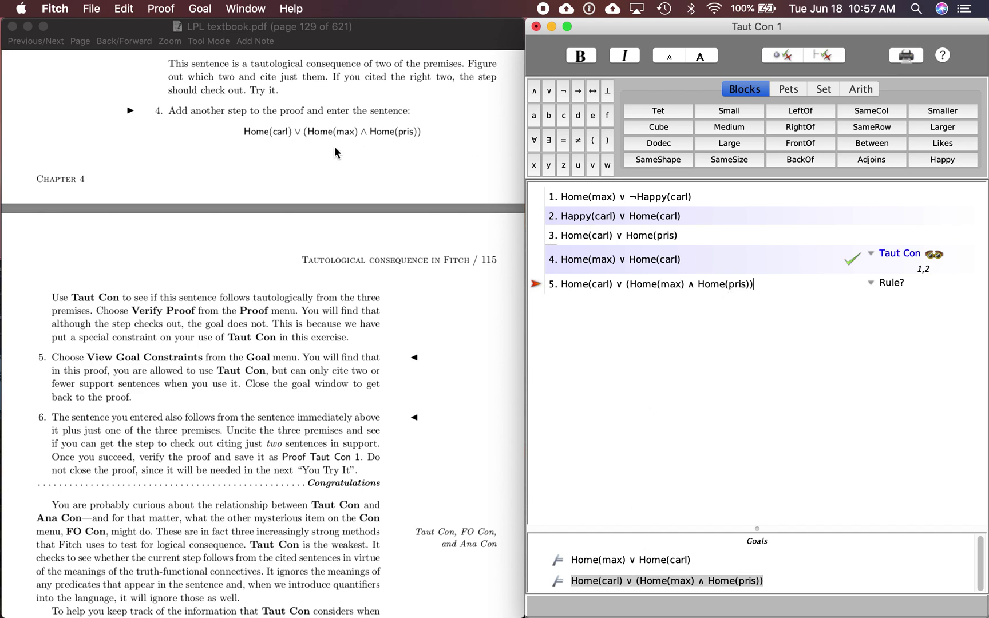
Justify step 5 with Taut Con from premises 1–3, check it, then check goals; the second fails.
{"action": "scroll", "coordinate": [276, 329], "scroll_direction": "down", "scroll_amount": 5}
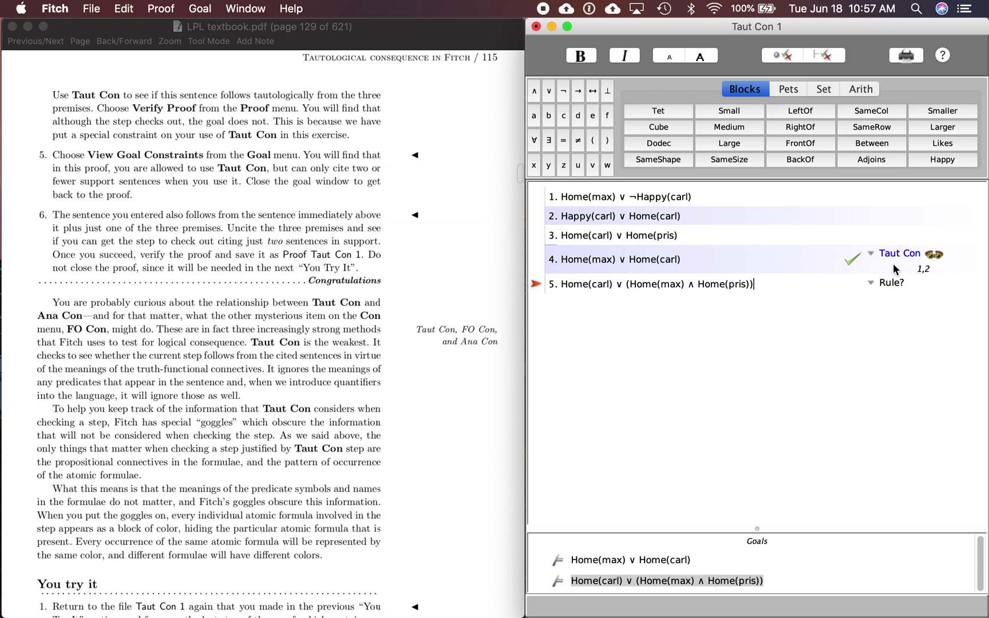
{"action": "left_click", "coordinate": [882, 285]}
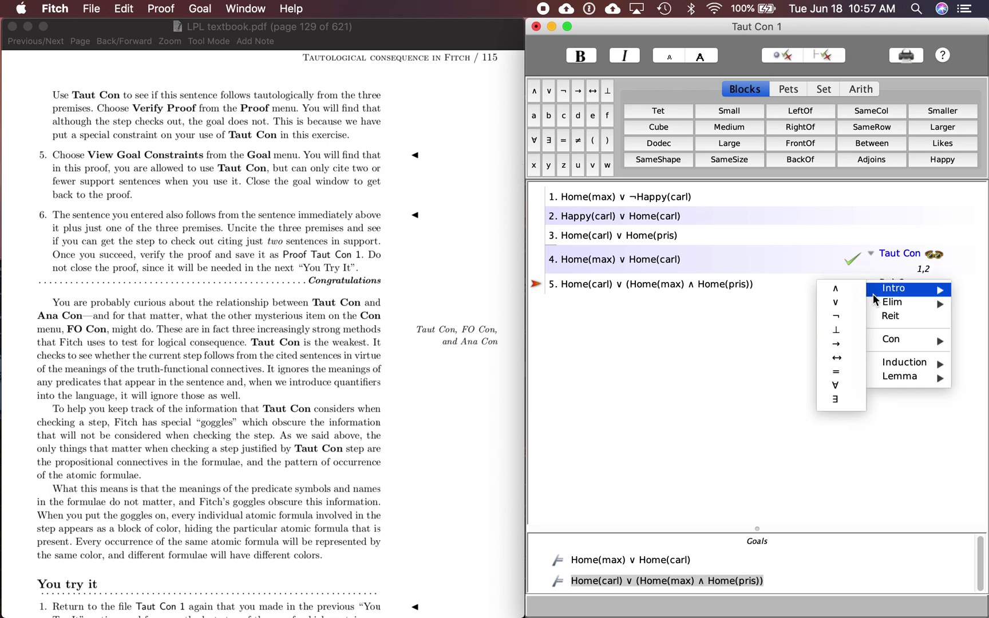
{"action": "mouse_move", "coordinate": [883, 342]}
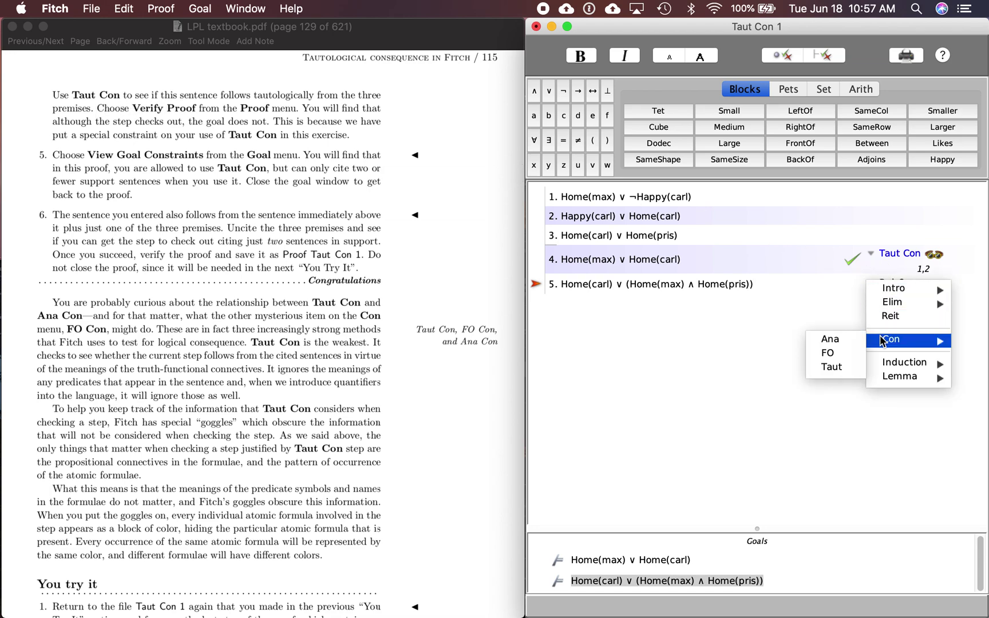
{"action": "left_click", "coordinate": [843, 367]}
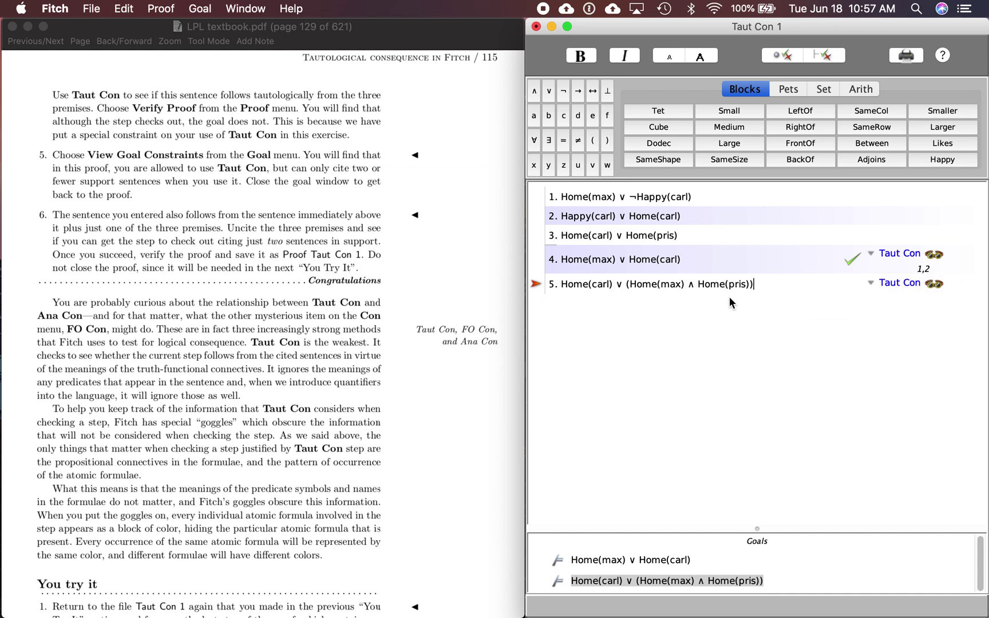
{"action": "left_click", "coordinate": [681, 197]}
{"action": "left_click", "coordinate": [680, 215]}
{"action": "left_click", "coordinate": [682, 232]}
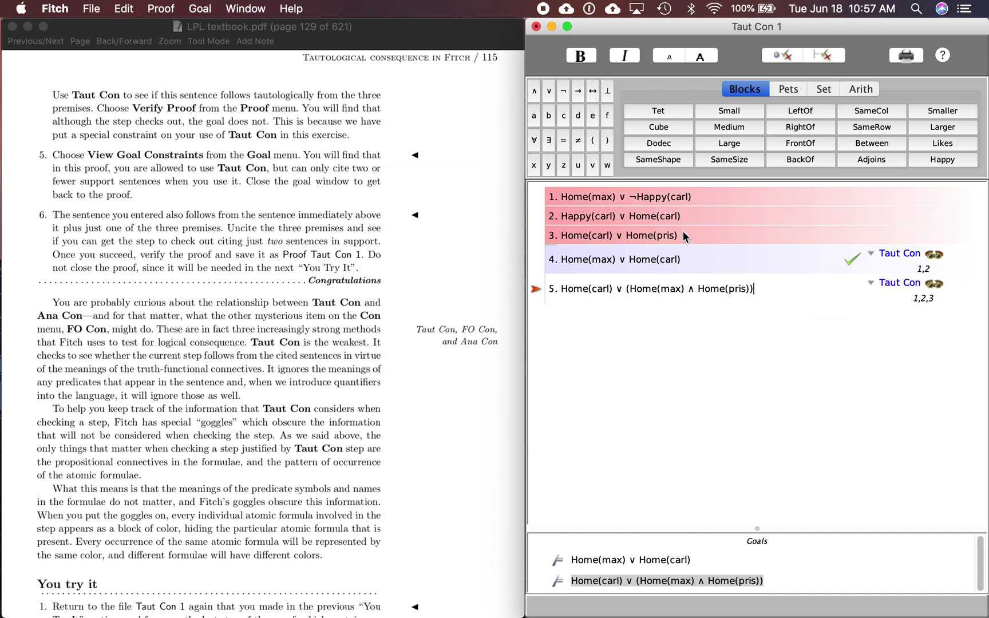
{"action": "left_click", "coordinate": [780, 59]}
{"action": "left_click", "coordinate": [824, 55]}
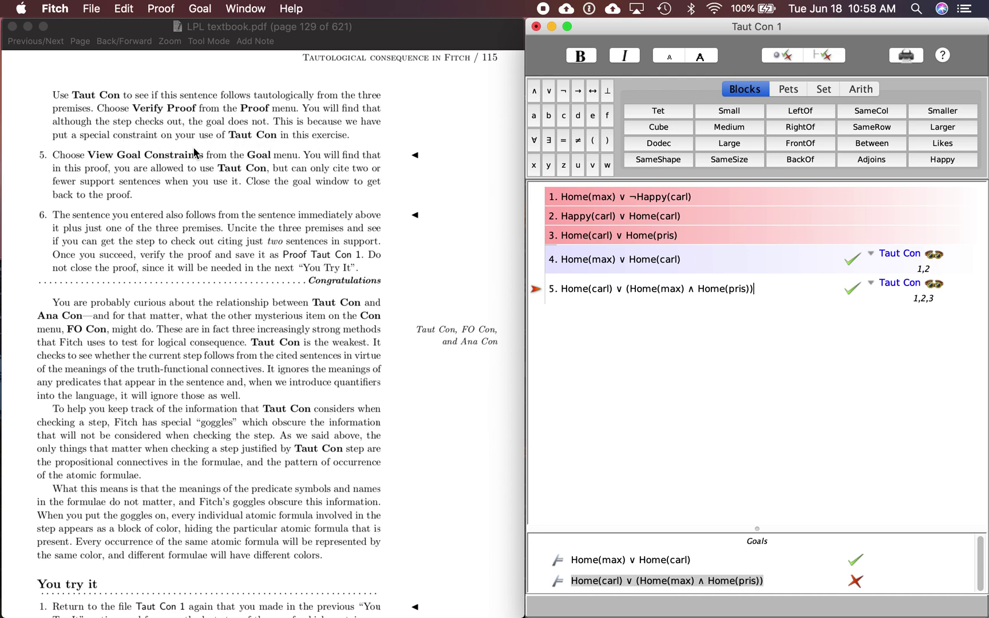
{"action": "scroll", "coordinate": [206, 188], "scroll_direction": "down", "scroll_amount": 3}
{"action": "scroll", "coordinate": [207, 194], "scroll_direction": "down", "scroll_amount": 1}
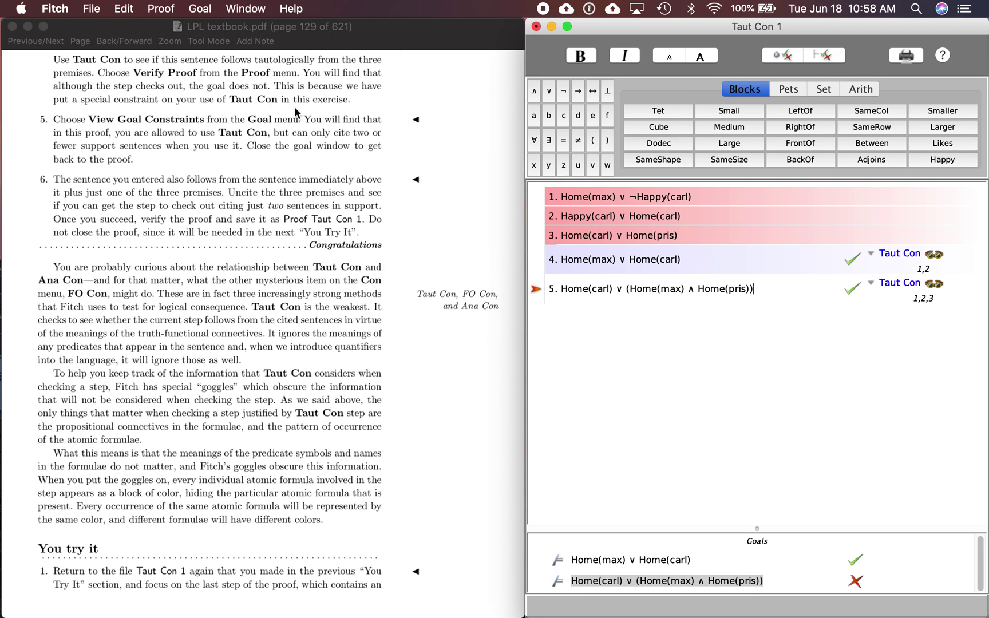
{"action": "scroll", "coordinate": [187, 176], "scroll_direction": "down", "scroll_amount": 1}
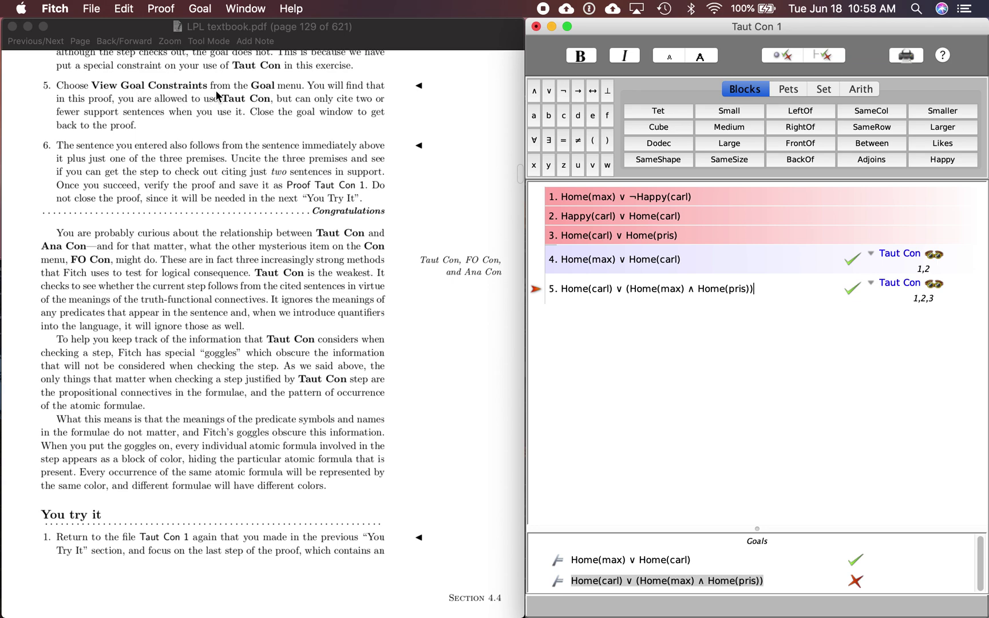
{"action": "left_click", "coordinate": [204, 9]}
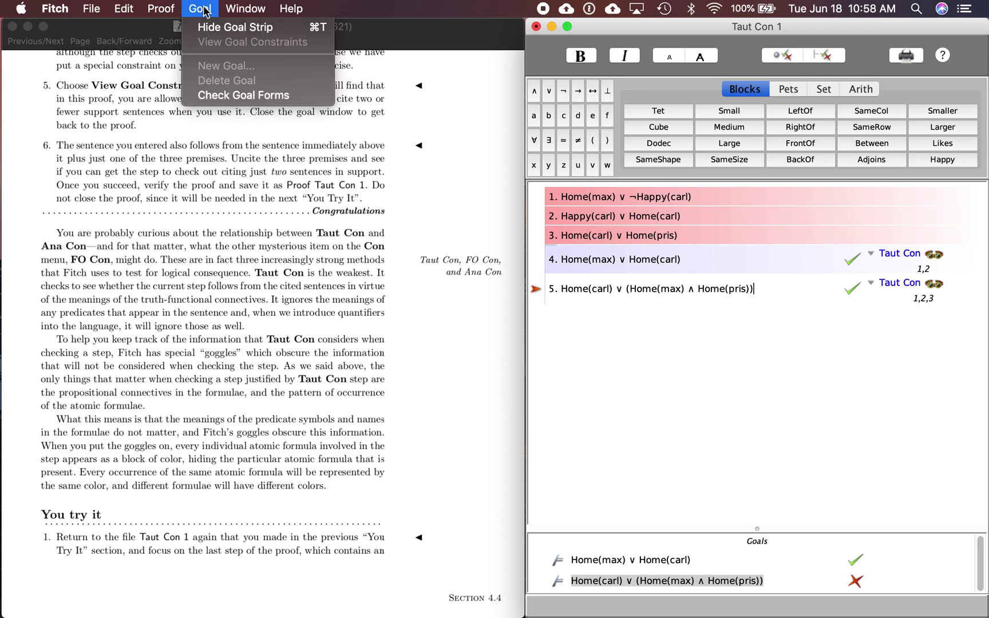
{"action": "left_click", "coordinate": [204, 10]}
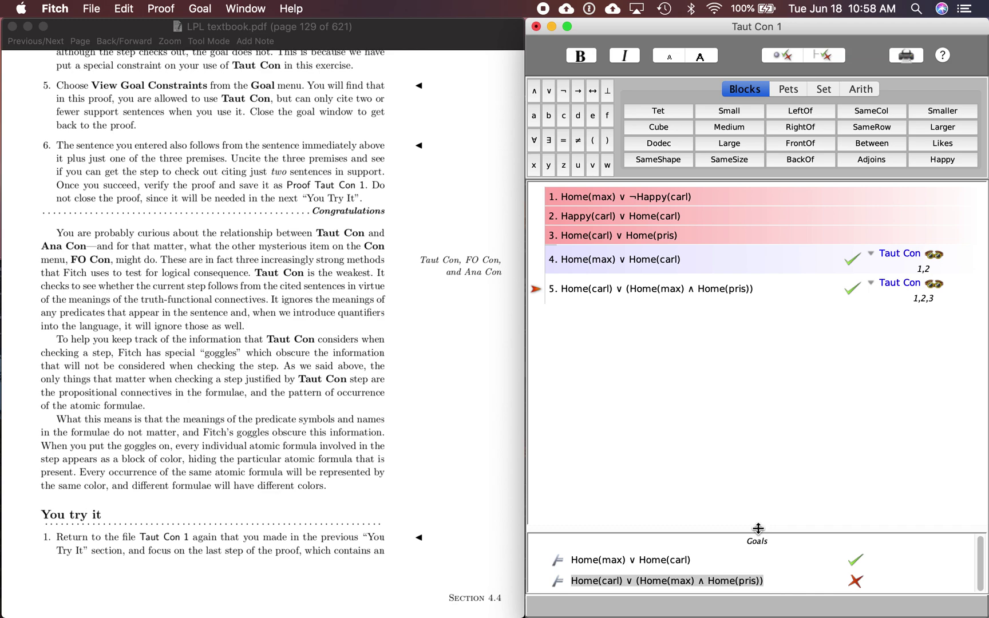
{"action": "left_click", "coordinate": [757, 560]}
{"action": "left_click", "coordinate": [204, 9]}
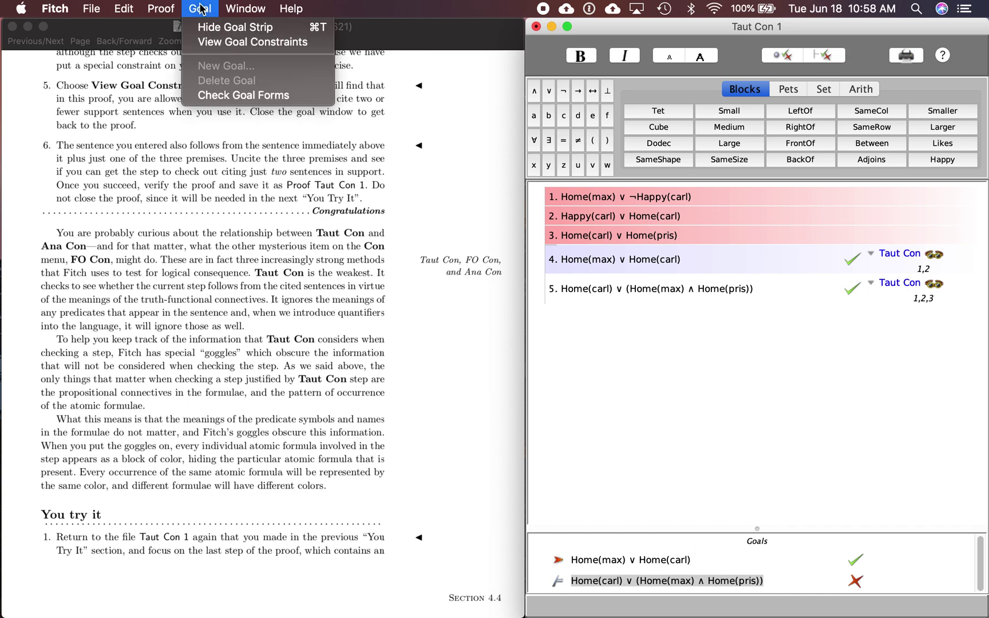
{"action": "left_click", "coordinate": [228, 44]}
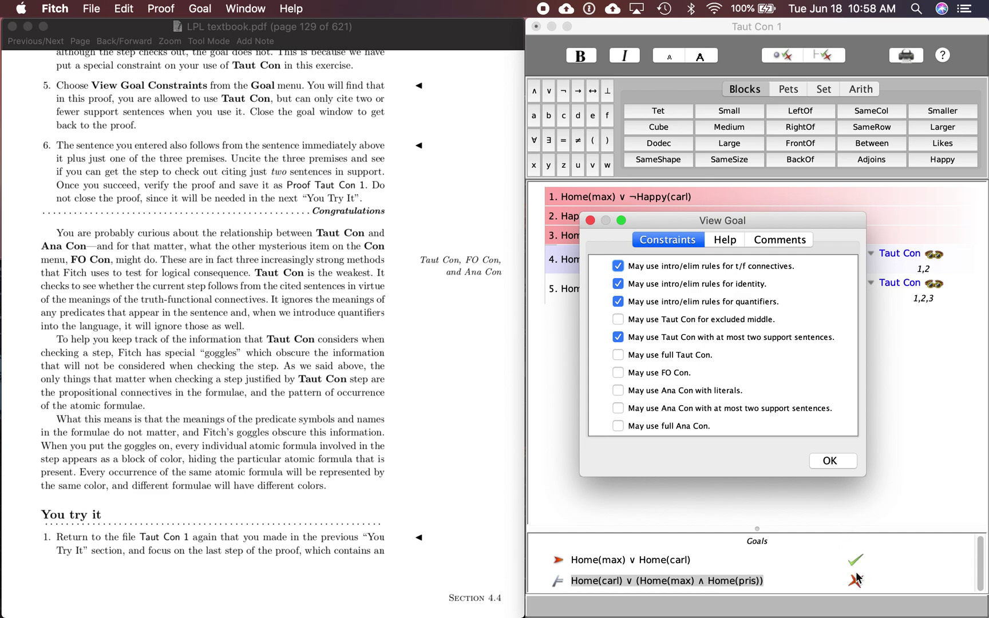
{"action": "left_click", "coordinate": [831, 465]}
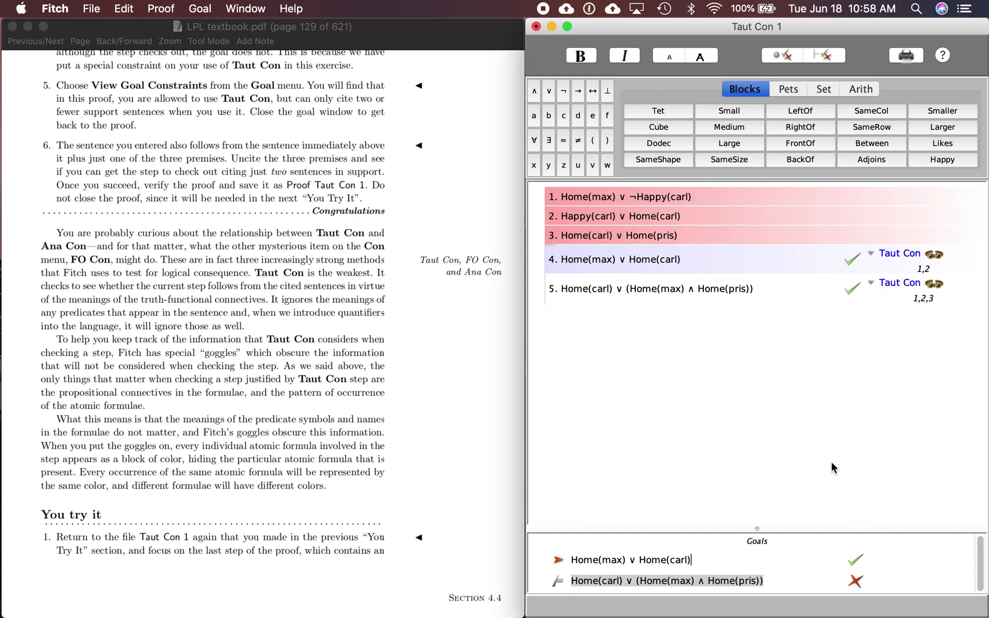
Make step 5 cite only lines 4 and 3, then check the step and both goals.
{"action": "left_click", "coordinate": [650, 235]}
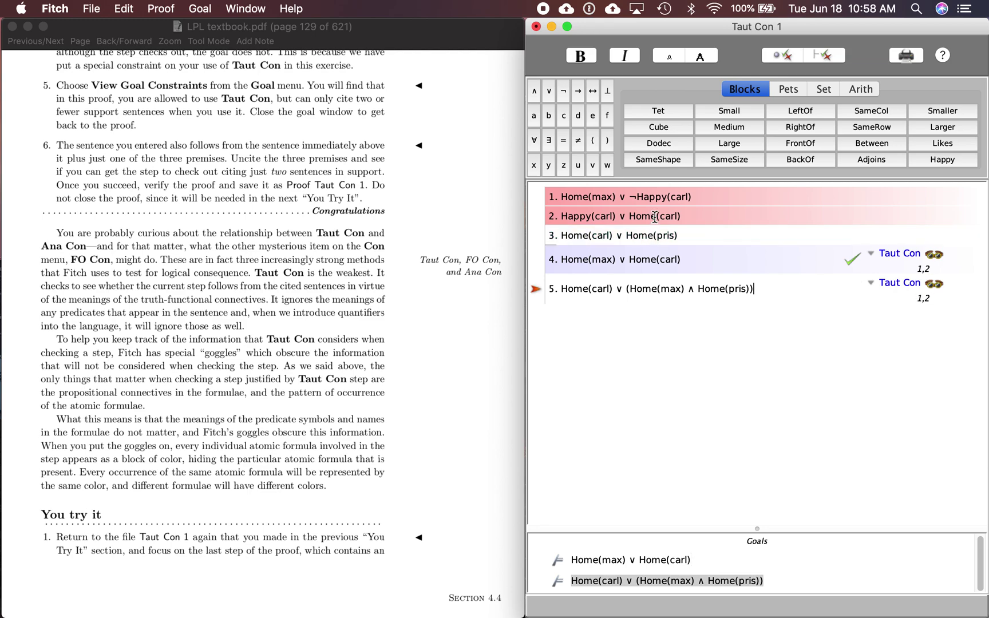
{"action": "left_click", "coordinate": [655, 216]}
{"action": "left_click", "coordinate": [668, 199]}
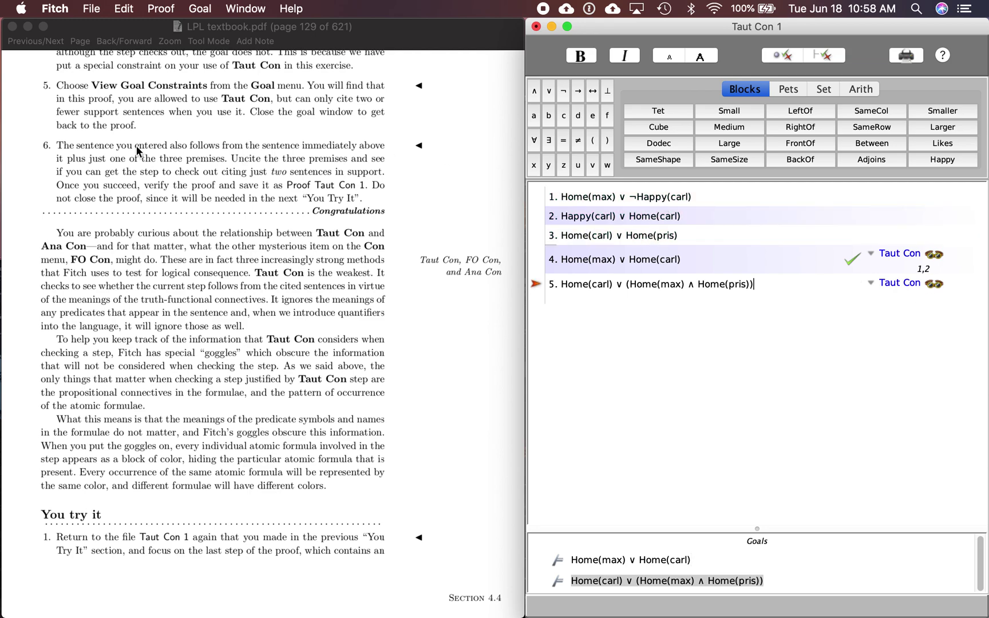
{"action": "scroll", "coordinate": [105, 183], "scroll_direction": "down", "scroll_amount": 3}
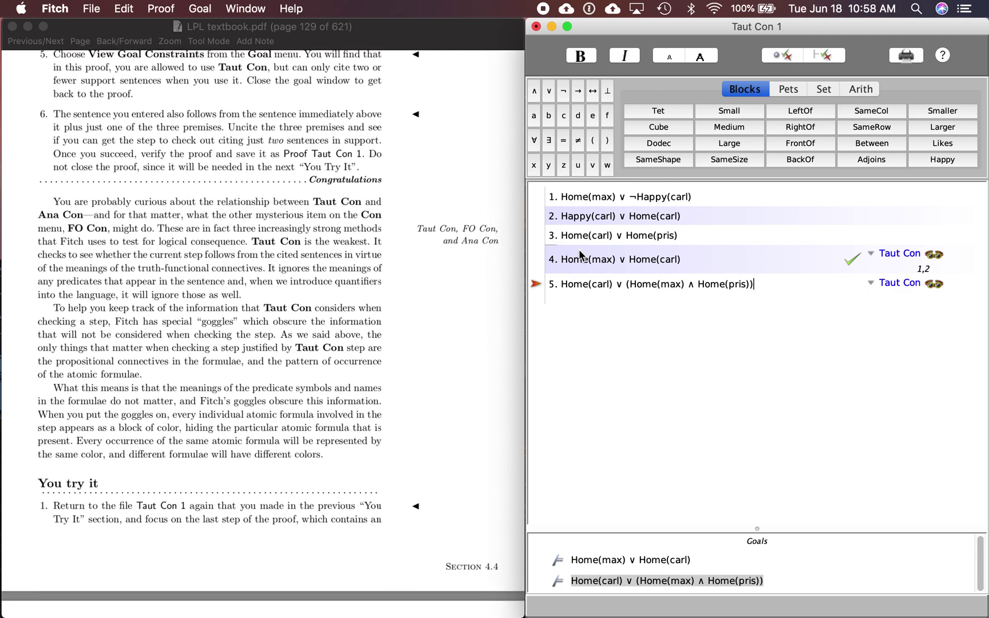
{"action": "left_click", "coordinate": [654, 260]}
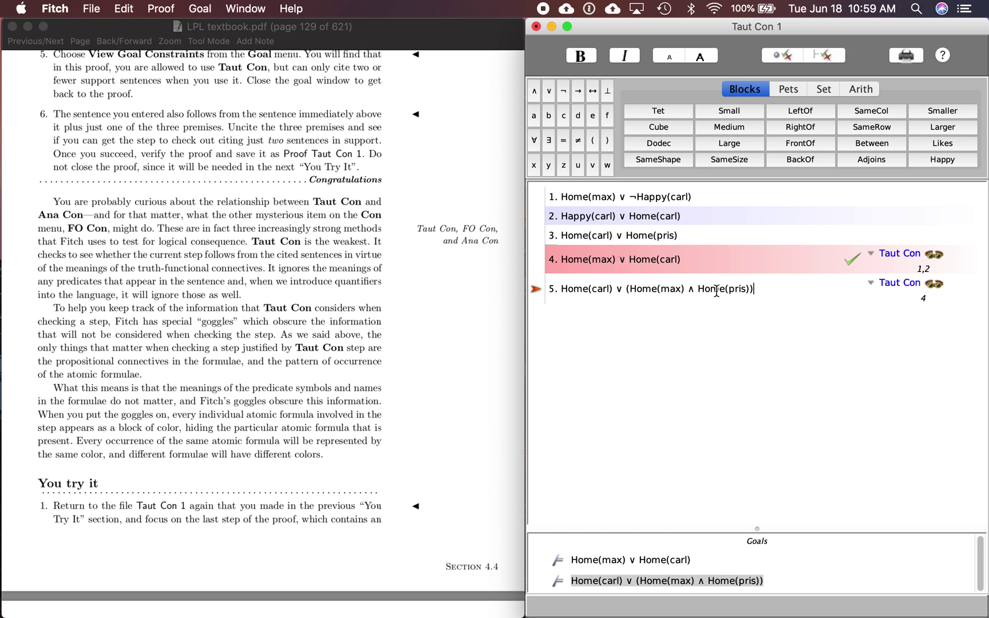
{"action": "left_click", "coordinate": [611, 237]}
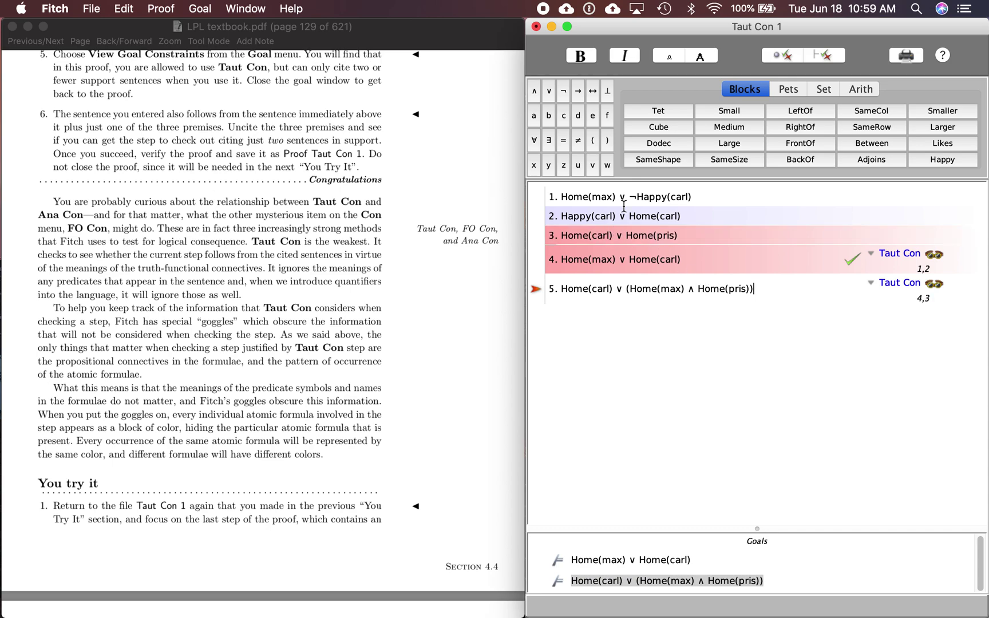
{"action": "left_click", "coordinate": [779, 54]}
{"action": "left_click", "coordinate": [822, 57]}
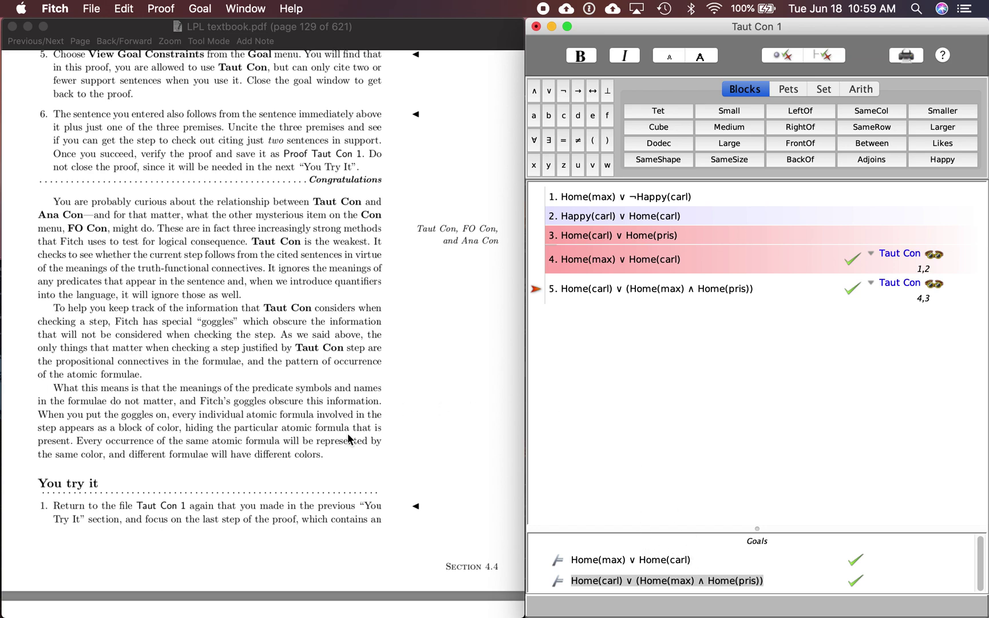
Scroll the textbook PDF to the You try it steps on page 116 about goggles and colour blocks.
{"action": "scroll", "coordinate": [320, 472], "scroll_direction": "down", "scroll_amount": 9}
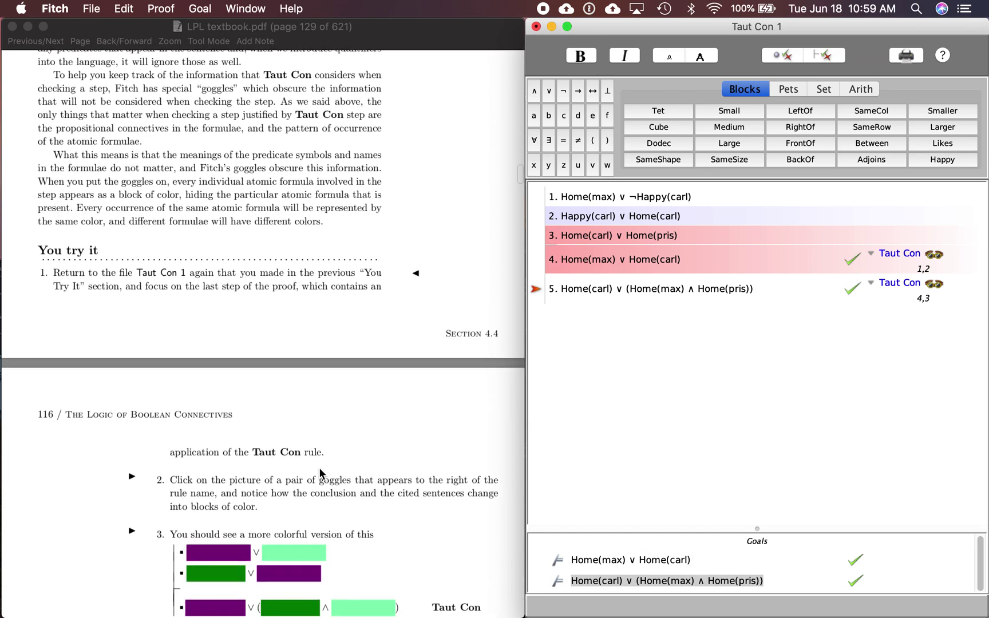
{"action": "scroll", "coordinate": [320, 468], "scroll_direction": "down", "scroll_amount": 6}
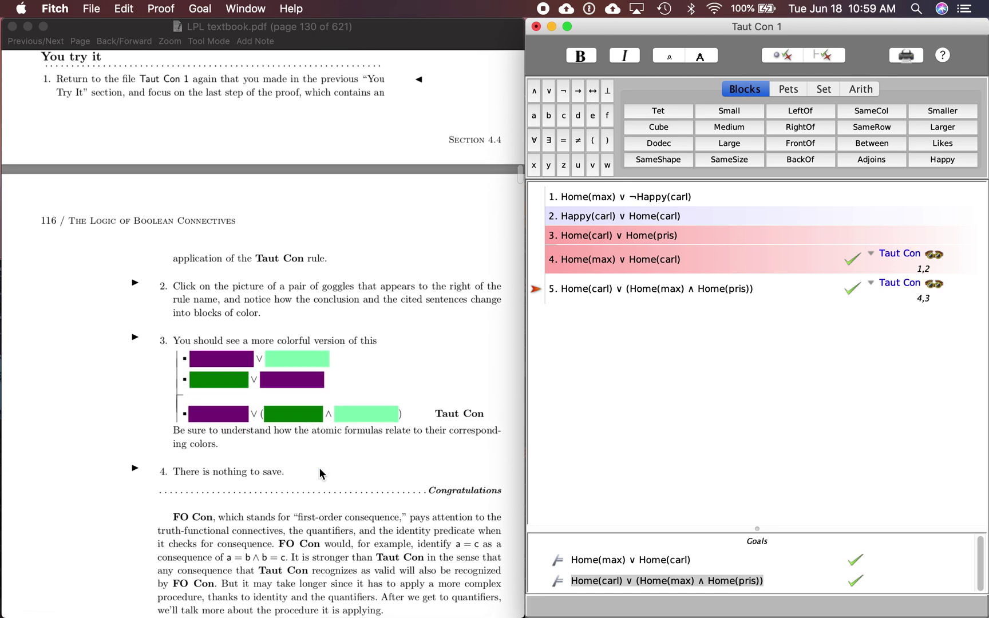
{"action": "scroll", "coordinate": [319, 466], "scroll_direction": "up", "scroll_amount": 1}
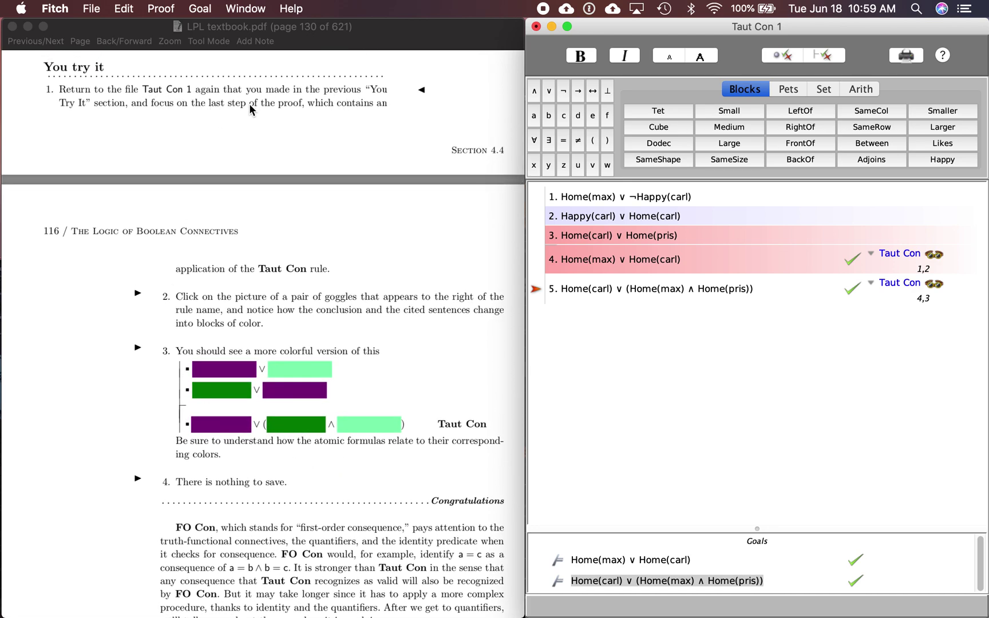
{"action": "scroll", "coordinate": [278, 321], "scroll_direction": "down", "scroll_amount": 3}
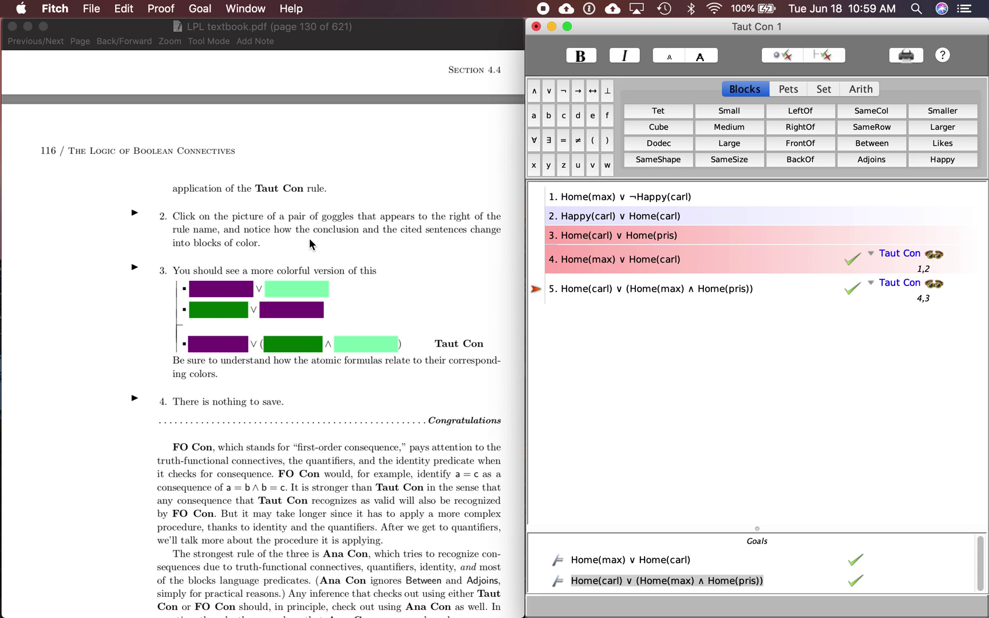
{"action": "scroll", "coordinate": [108, 350], "scroll_direction": "down", "scroll_amount": 1}
{"action": "scroll", "coordinate": [108, 350], "scroll_direction": "right", "scroll_amount": 1}
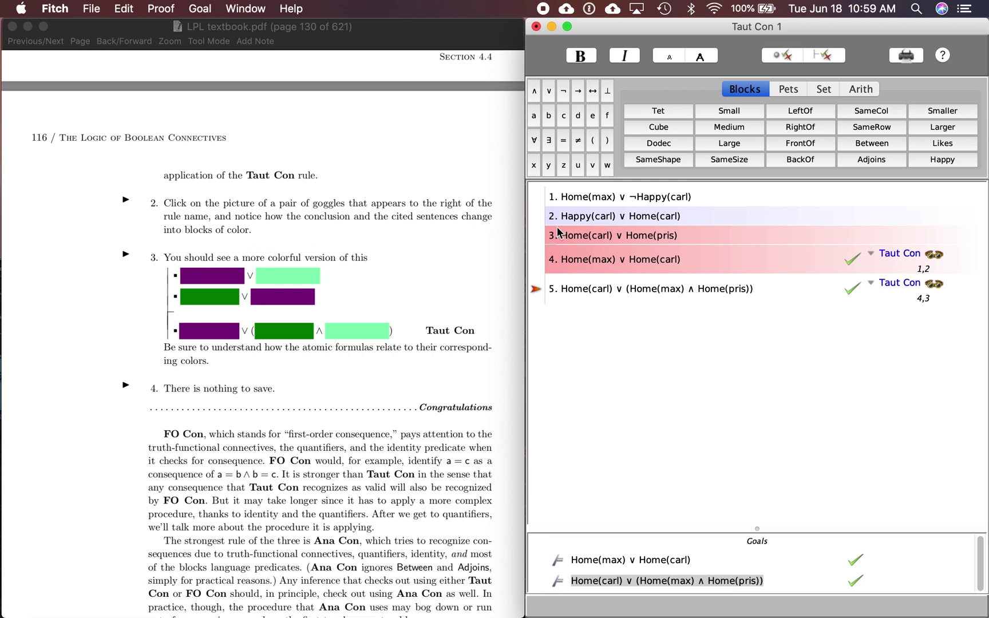
Turn on step 5's goggles so it and lines 3 and 4 show as colour blocks.
{"action": "left_click", "coordinate": [934, 285]}
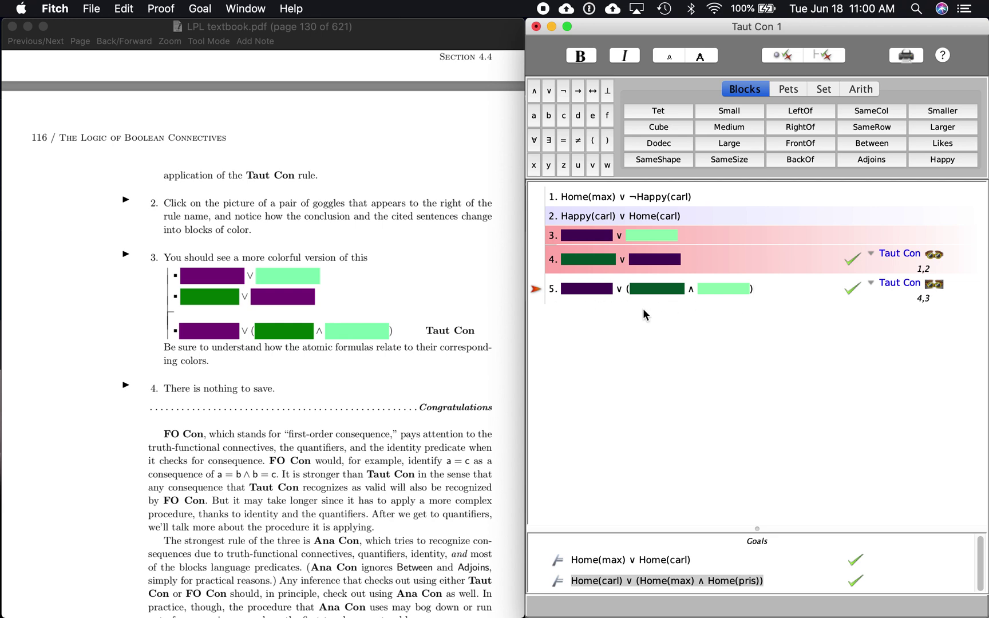
{"action": "scroll", "coordinate": [186, 388], "scroll_direction": "down", "scroll_amount": 1}
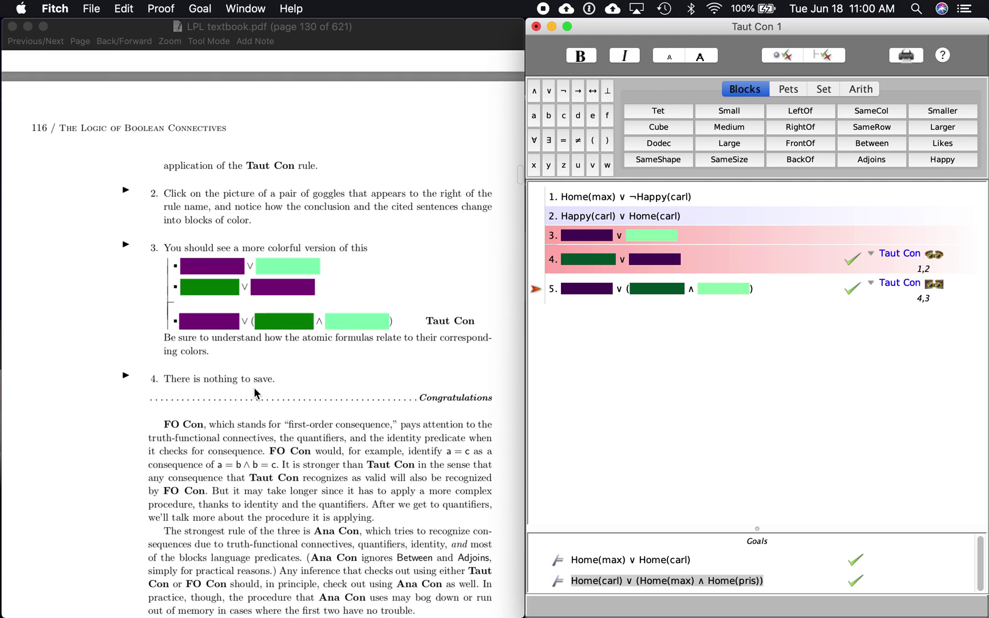